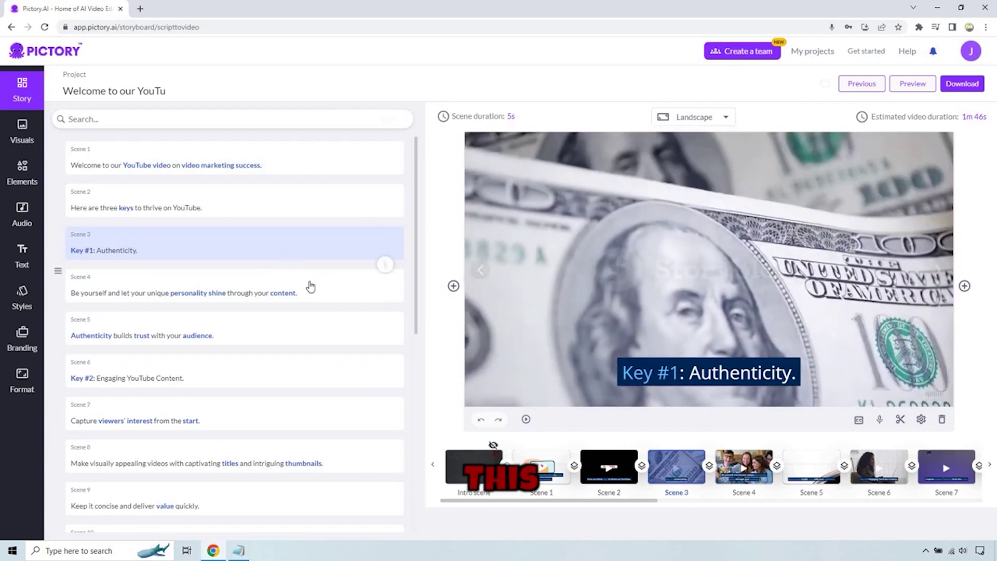
pyautogui.scroll(-3, 324, 287)
pyautogui.scroll(-3, 307, 288)
pyautogui.scroll(-3, 308, 287)
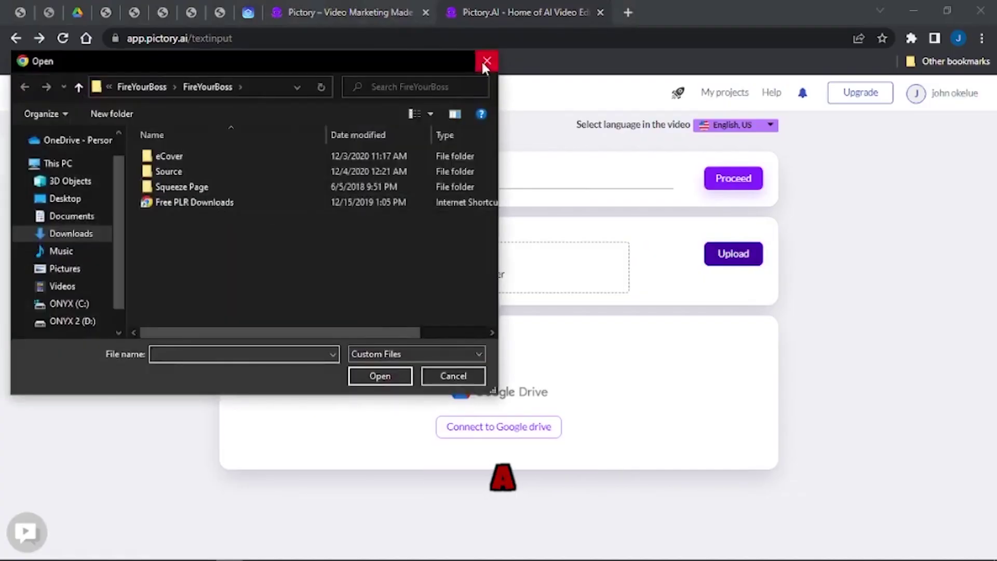
# Dismiss the Open file dialog with its red X, choosing no file.
pyautogui.click(485, 61)
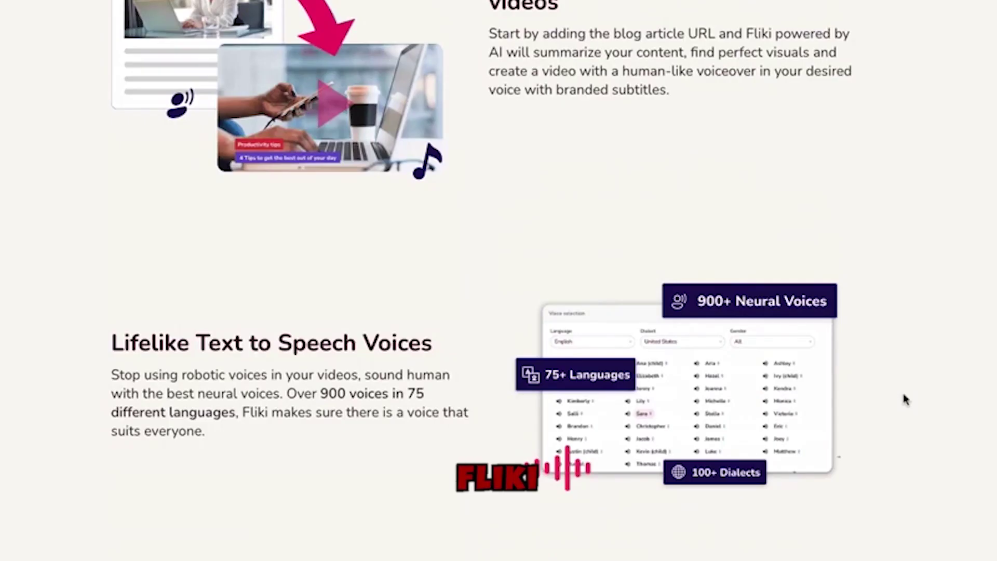
pyautogui.scroll(1, 893, 448)
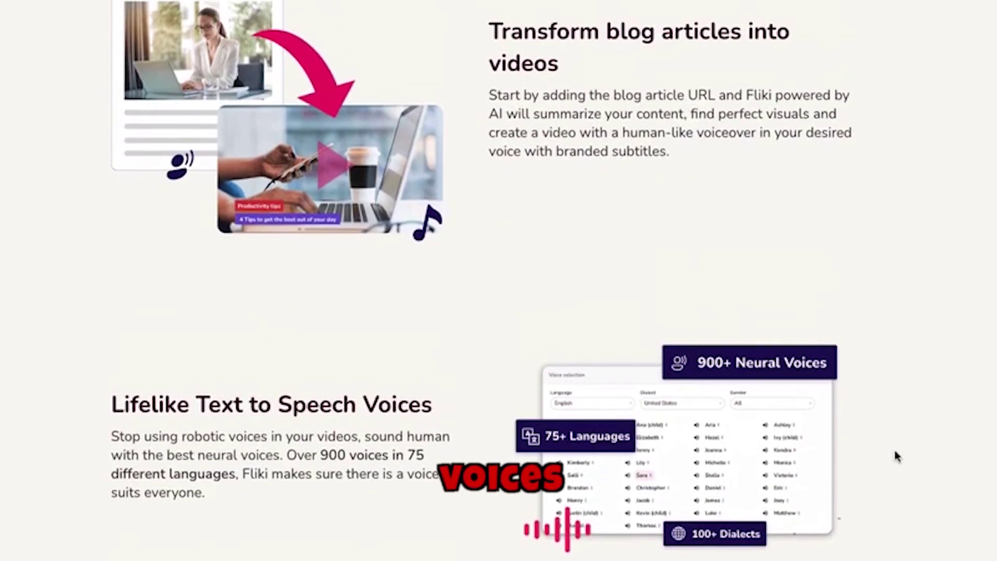
pyautogui.scroll(-3, 893, 448)
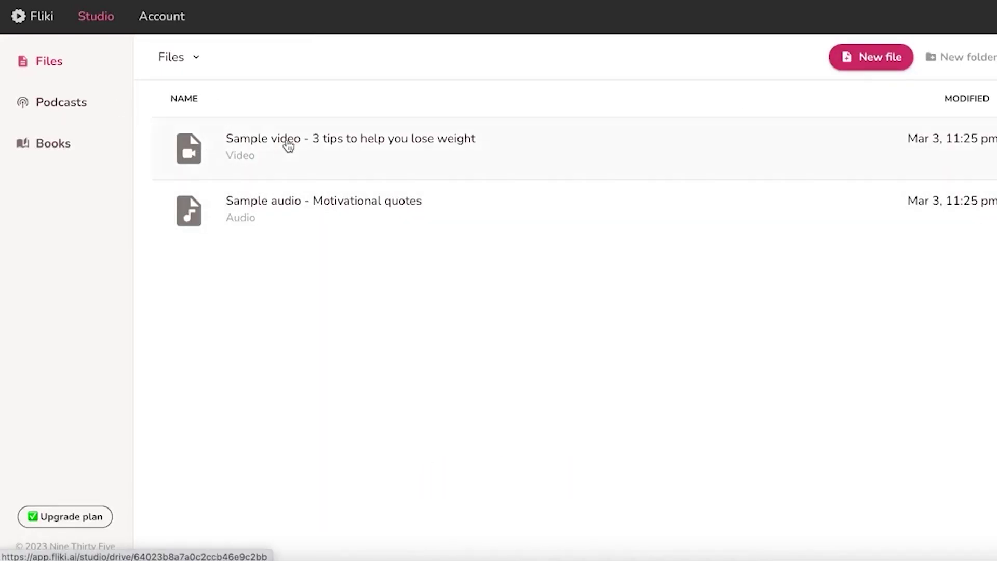
# Create a new video file named 'Tutorial'.
pyautogui.click(871, 57)
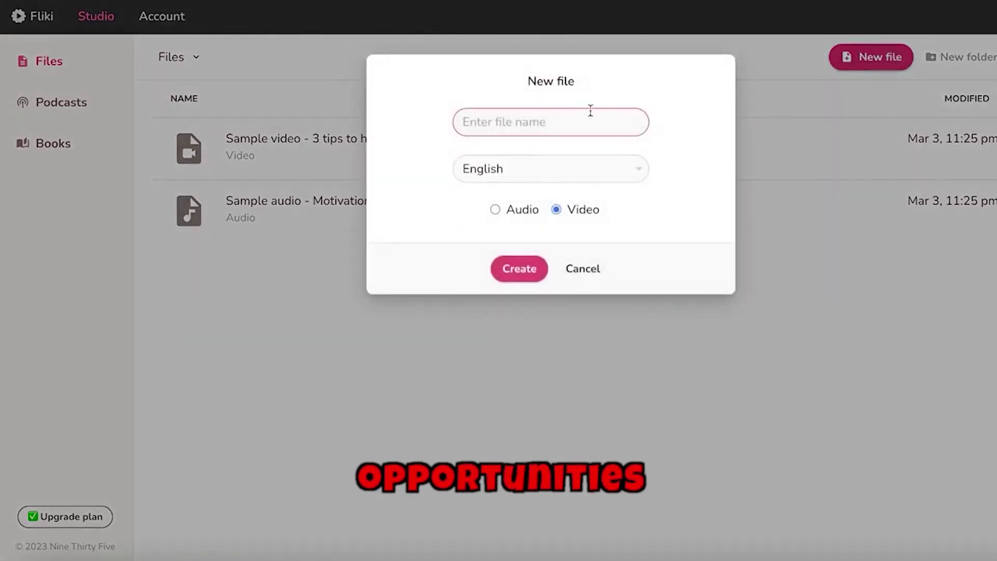
pyautogui.write('Tutorial')
pyautogui.click(531, 211)
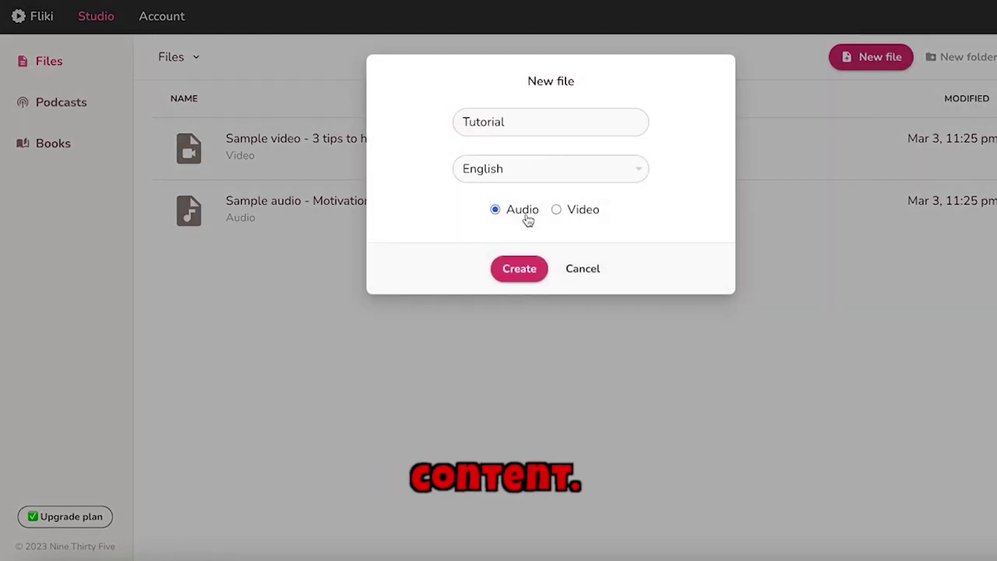
pyautogui.click(539, 267)
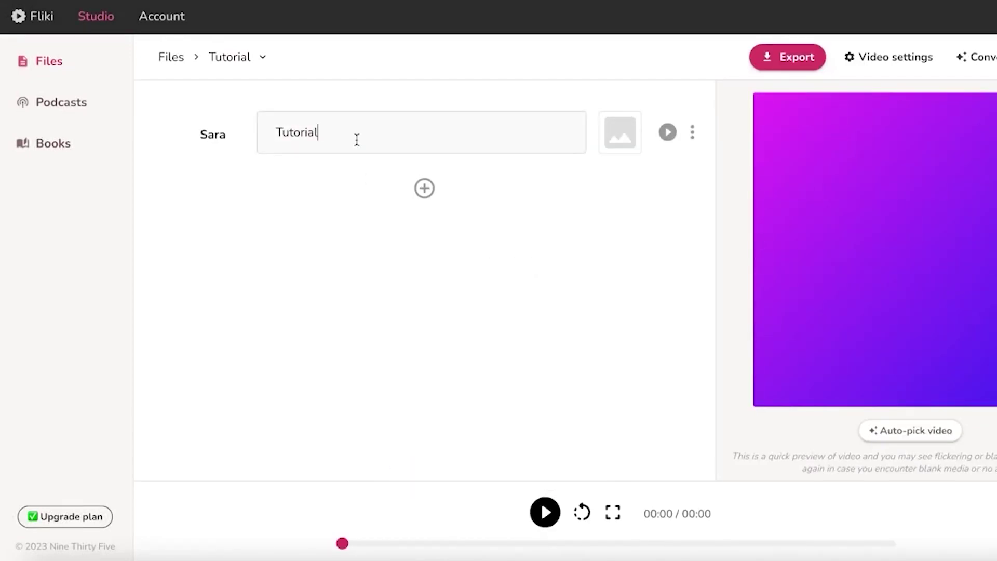
# Check the scene voice, rewind the preview, and open the first scene's media.
pyautogui.click(213, 134)
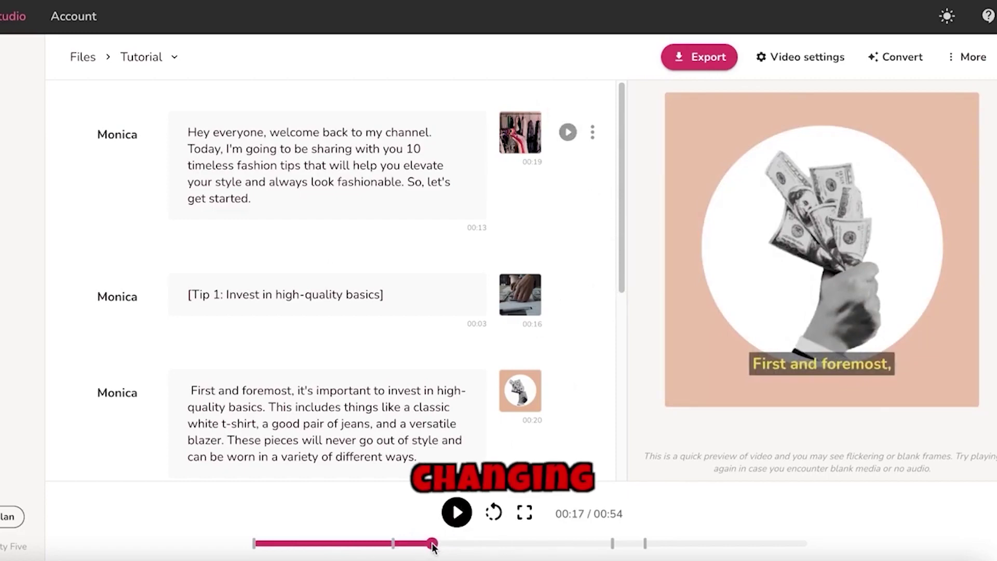
pyautogui.moveTo(369, 544); pyautogui.dragTo(308, 544)
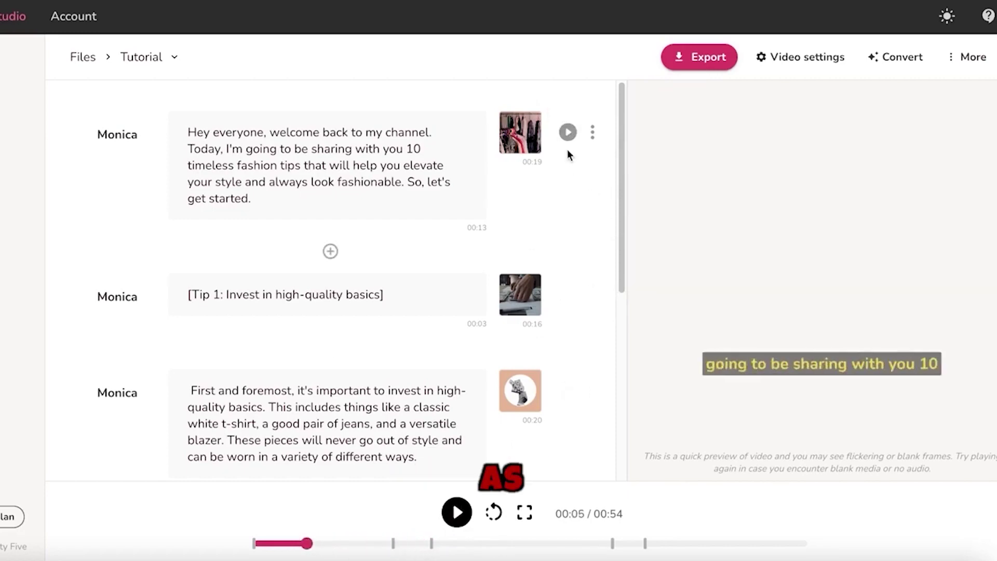
pyautogui.click(520, 132)
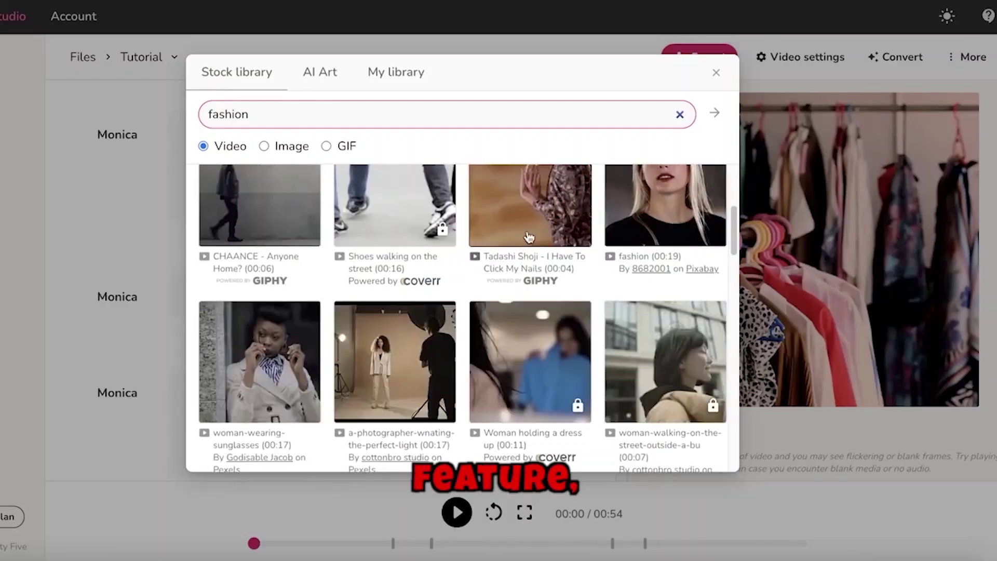
pyautogui.scroll(-1, 485, 273)
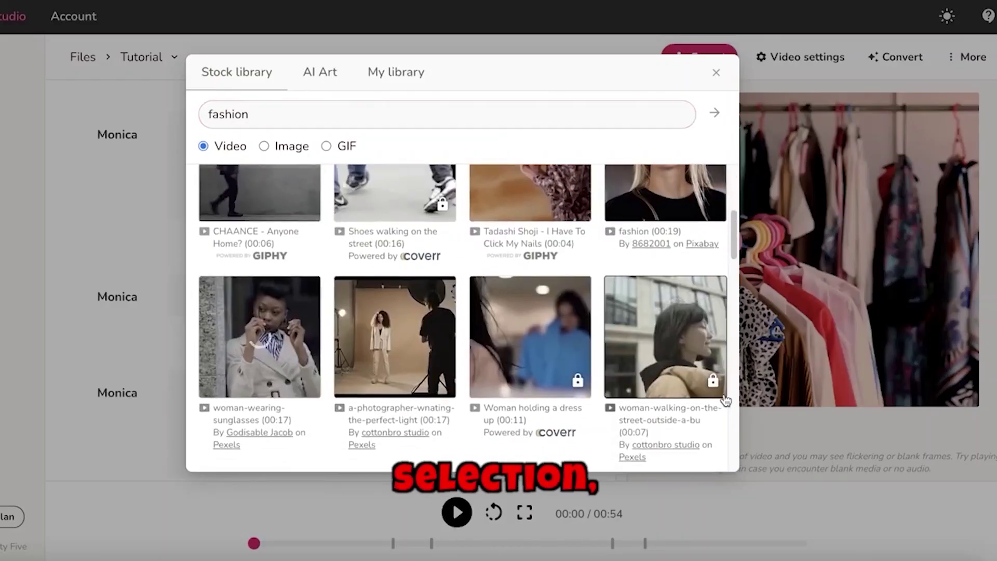
# Close the Stock library once the woman-in-sunglasses clip is chosen.
pyautogui.click(717, 72)
pyautogui.scroll(-3, 716, 171)
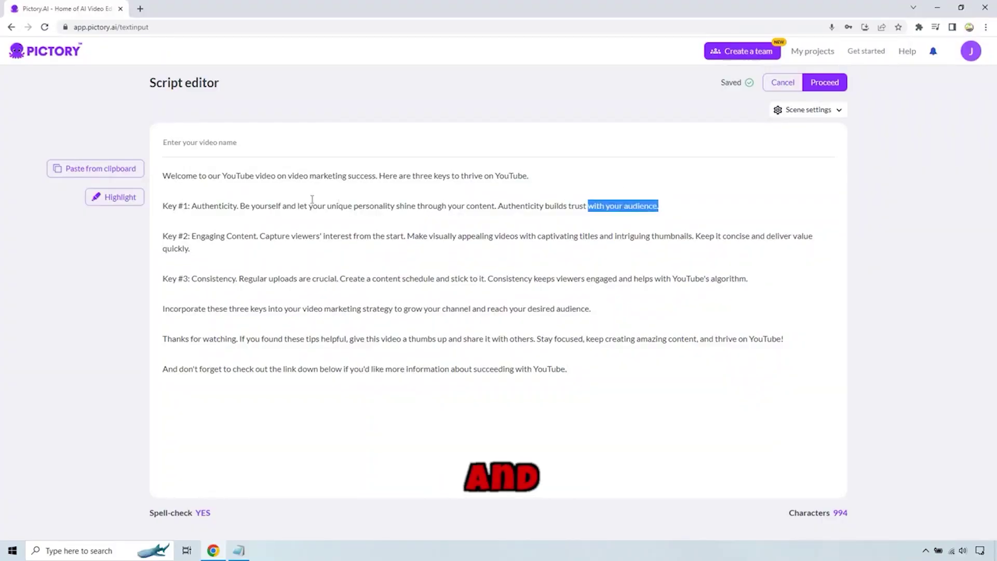
# Highlight part of the Key #1 paragraph in the YouTube marketing script.
pyautogui.moveTo(311, 200); pyautogui.dragTo(166, 203)
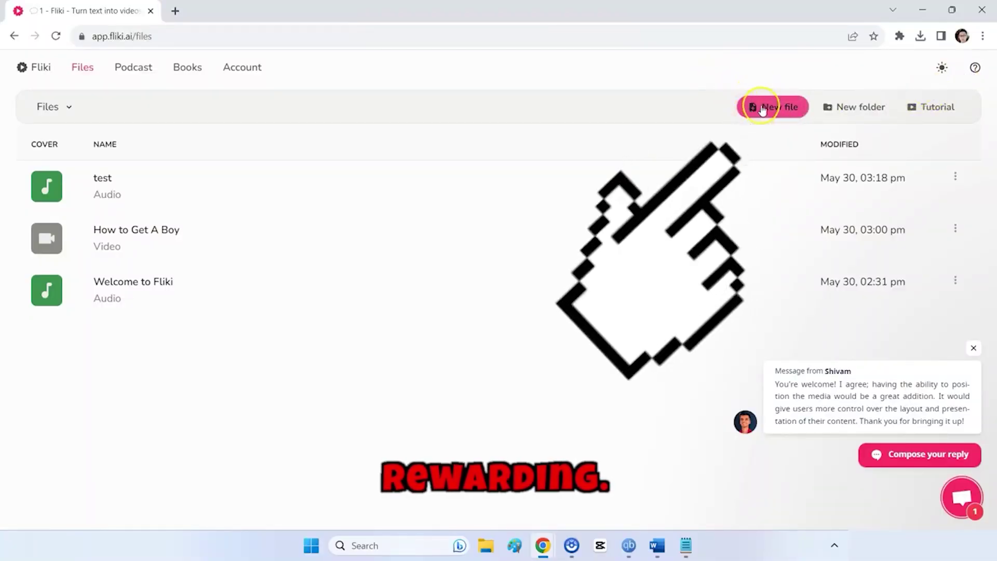
# Open a new file form, keeping English language and United States dialect.
pyautogui.click(779, 113)
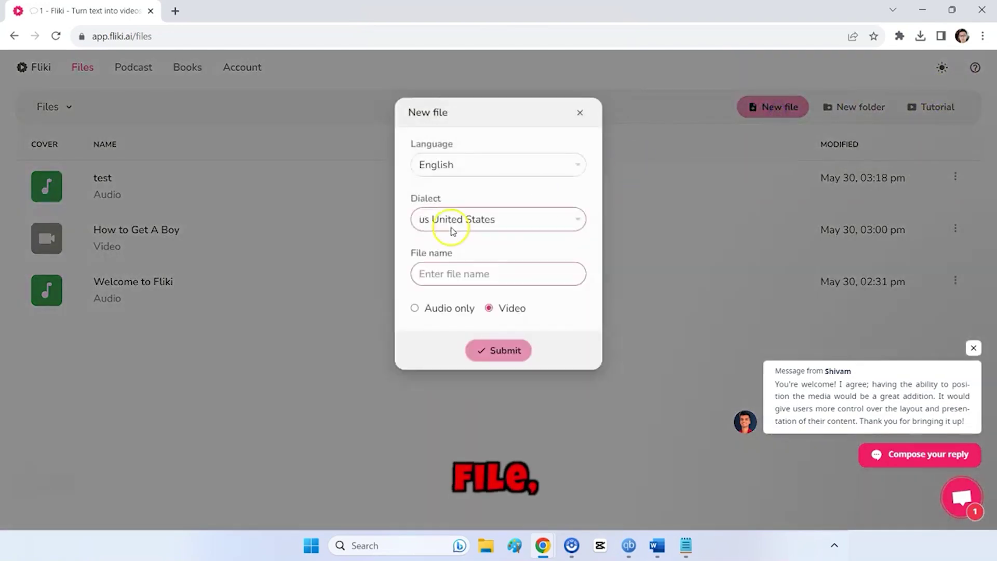
pyautogui.click(497, 171)
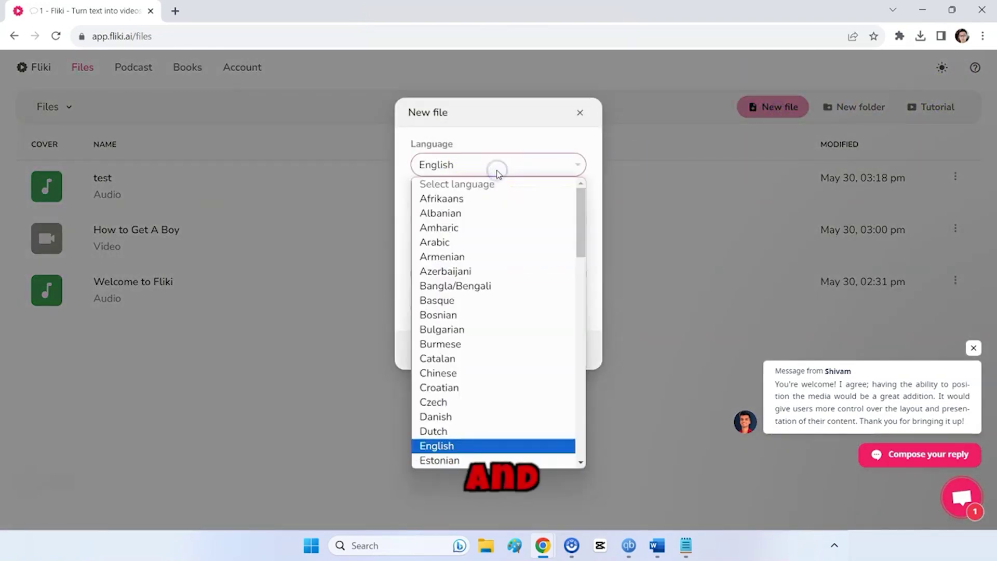
pyautogui.scroll(-5, 497, 226)
pyautogui.scroll(-5, 496, 226)
pyautogui.scroll(-5, 496, 225)
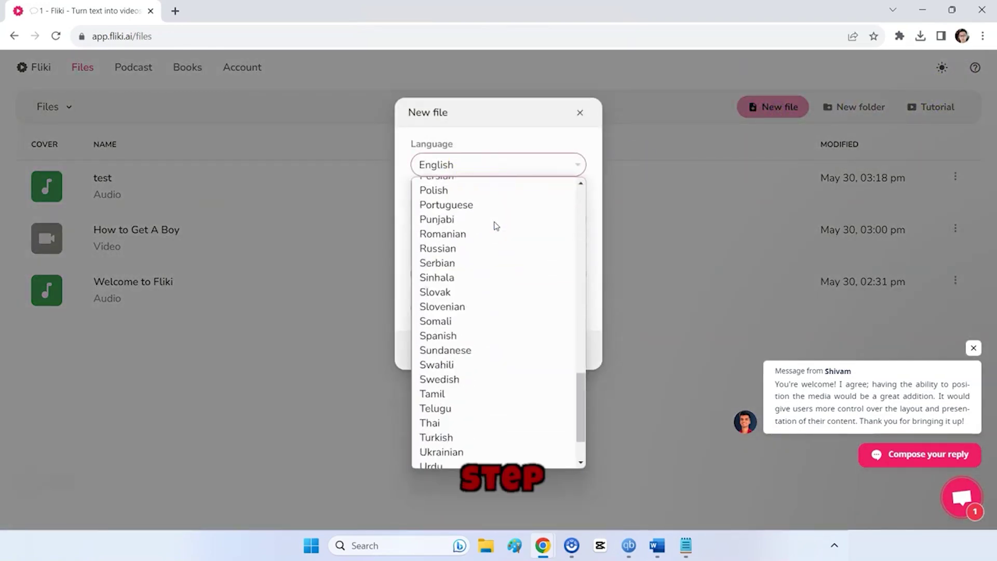
pyautogui.scroll(-3, 496, 225)
pyautogui.click(405, 153)
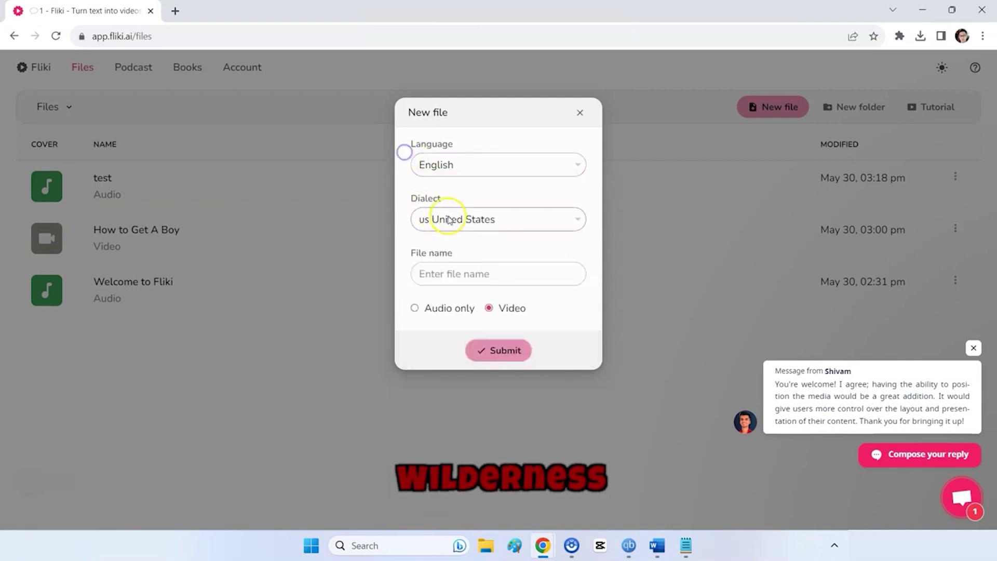